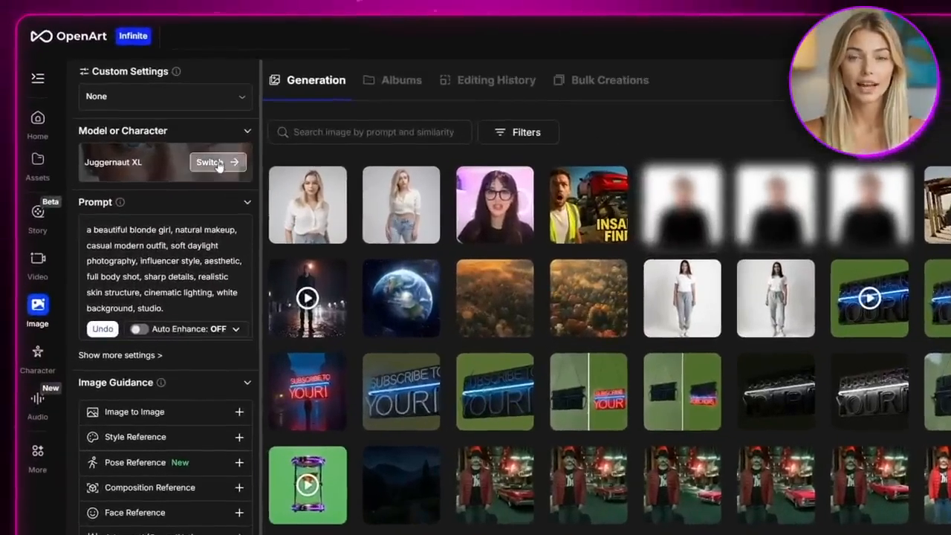
Switch the image model to Nano Banana and add the generated front-facing image of the blonde woman as an Omni Reference
left_click(211, 160)
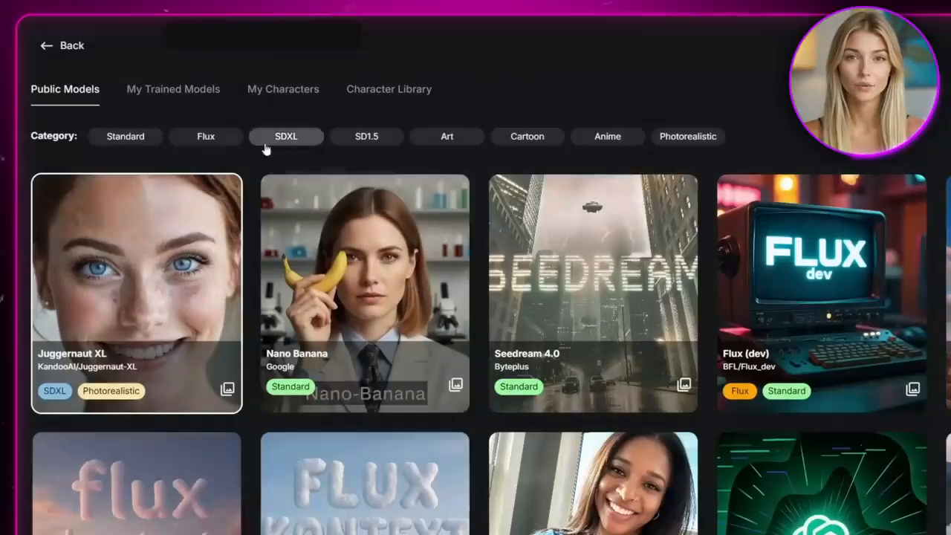
left_click(390, 282)
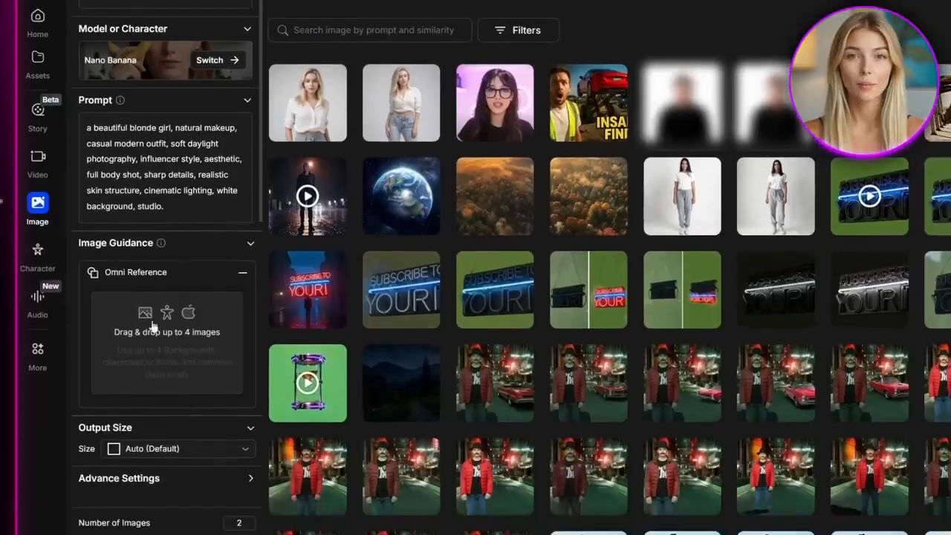
mouse_move(178, 337)
left_click(192, 365)
left_click(358, 173)
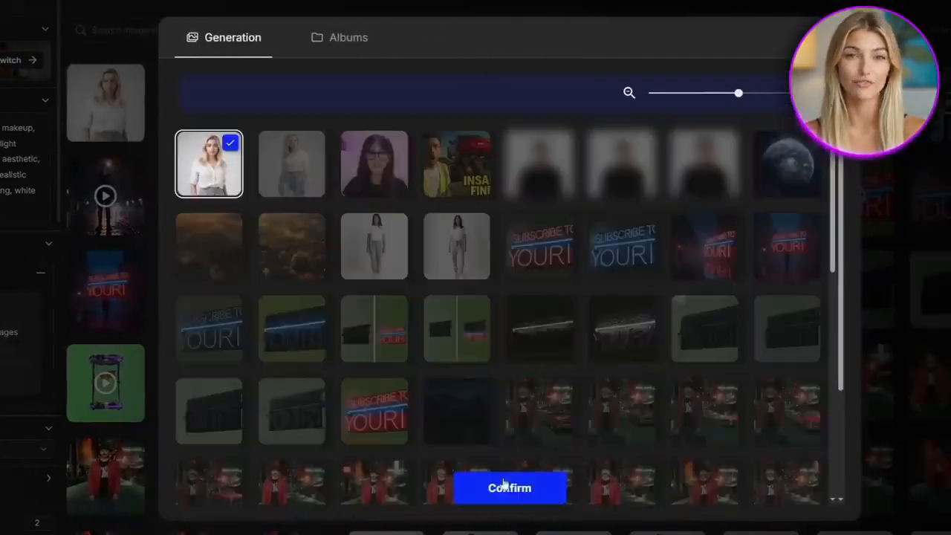
left_click(503, 484)
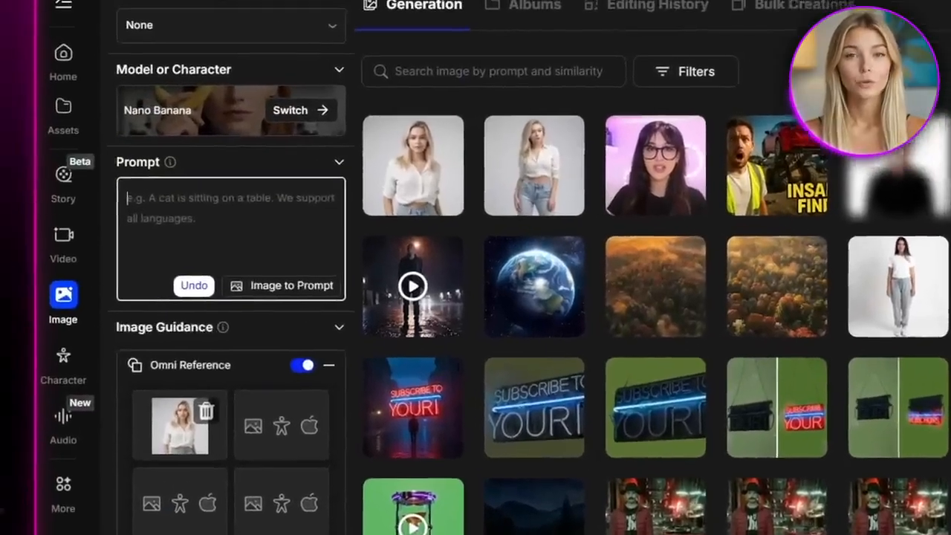
Prompt for shots of the same woman turning slightly and generate new angles from the reference image
type("a shot of the s")
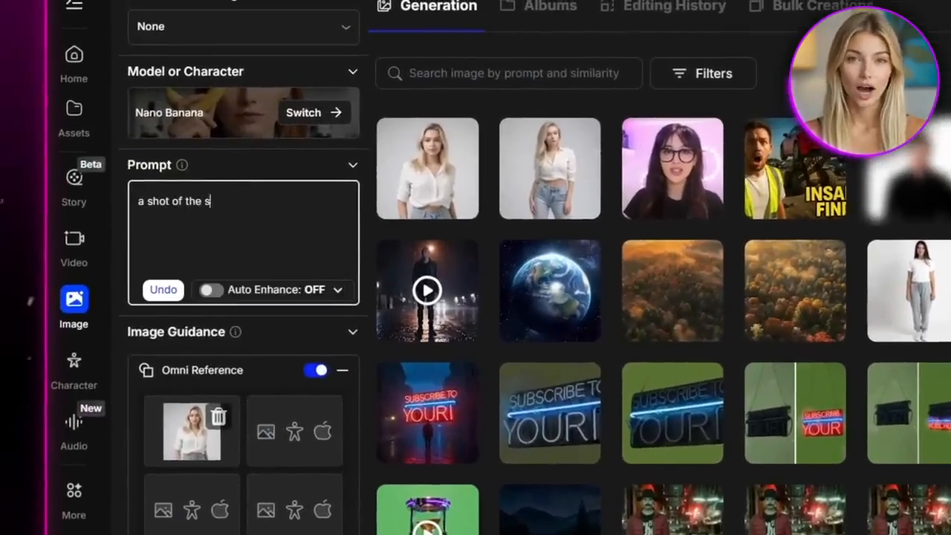
type("ame woman turning slightly to the")
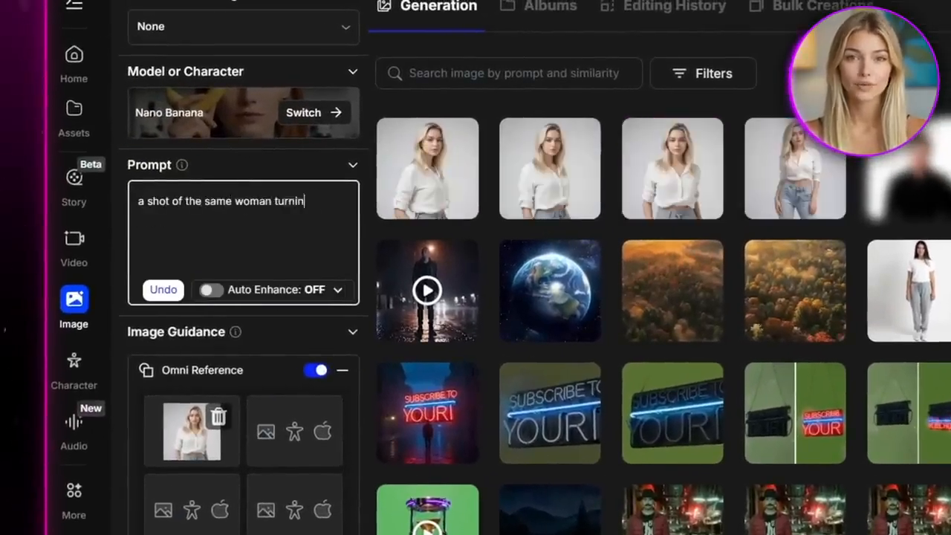
type("ng slightly t")
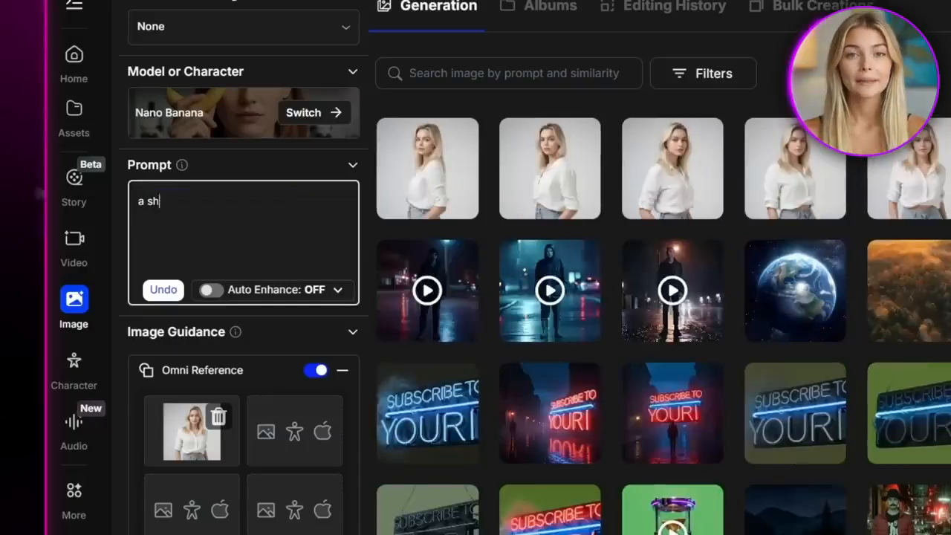
Generate images with the prompt "a shot of her turned around slightly from the back"
type("ack")
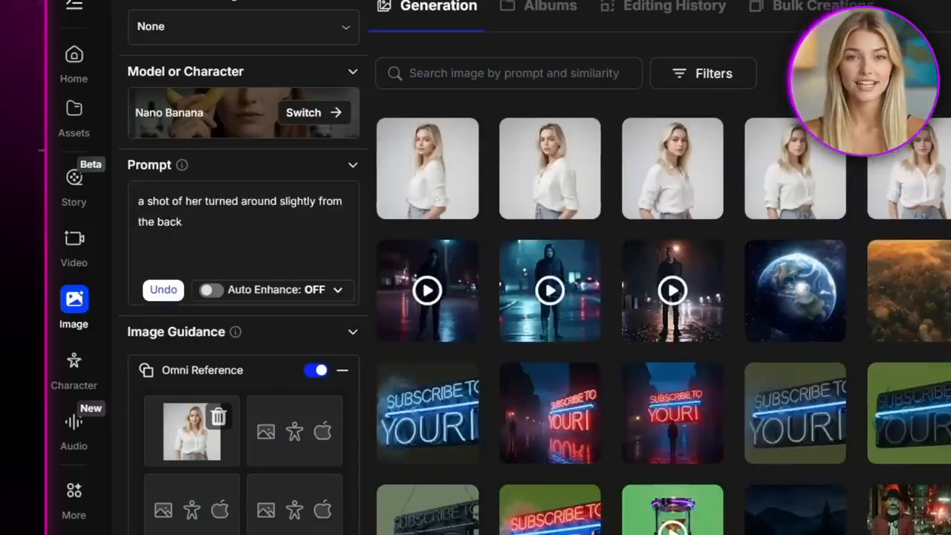
key("Return")
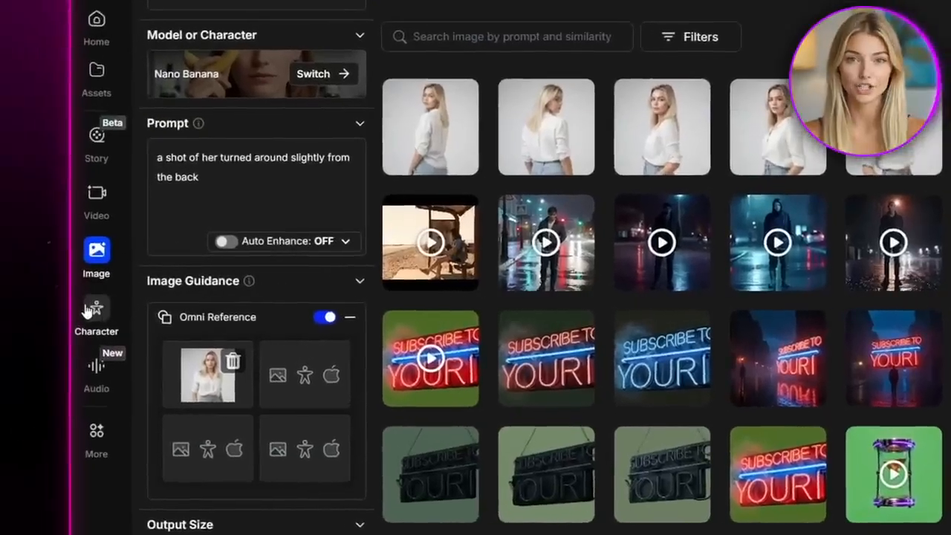
Start a new character from 4+ images and name it Layla
left_click(58, 312)
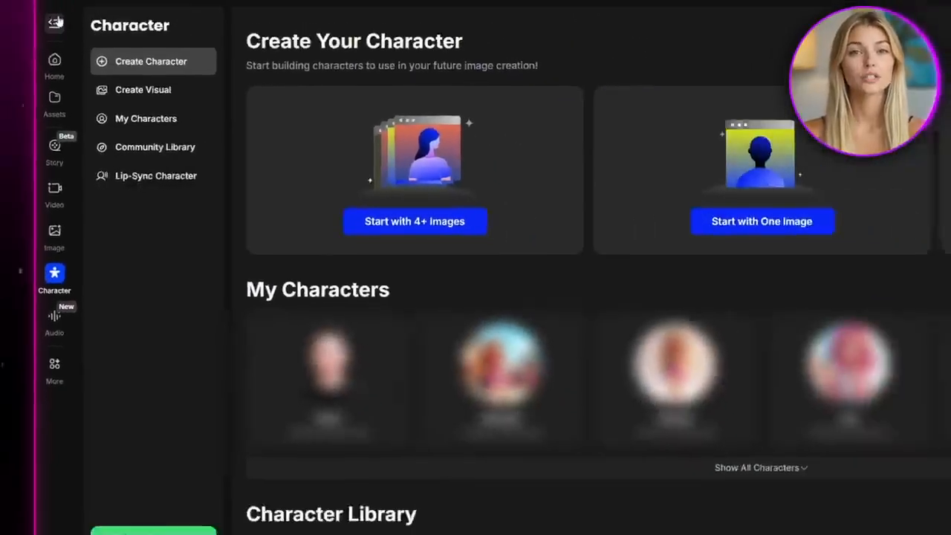
left_click(431, 222)
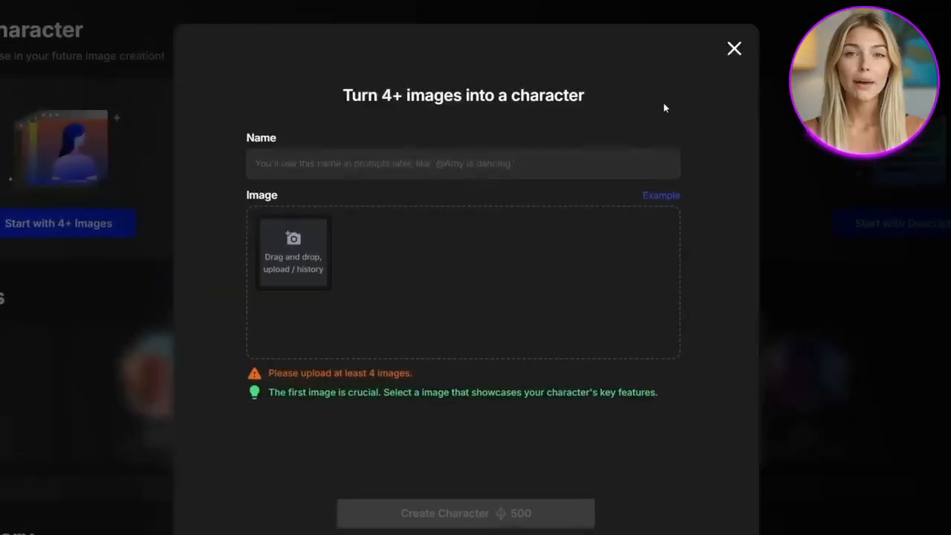
type("Layla")
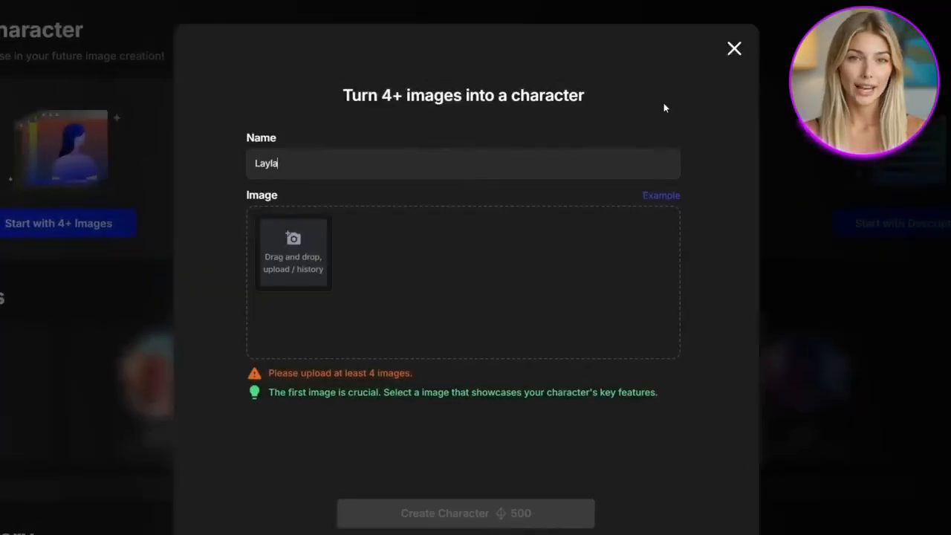
Add four generated images of the woman from different angles and create the character
left_click(292, 241)
left_click(321, 249)
left_click(292, 243)
left_click(321, 249)
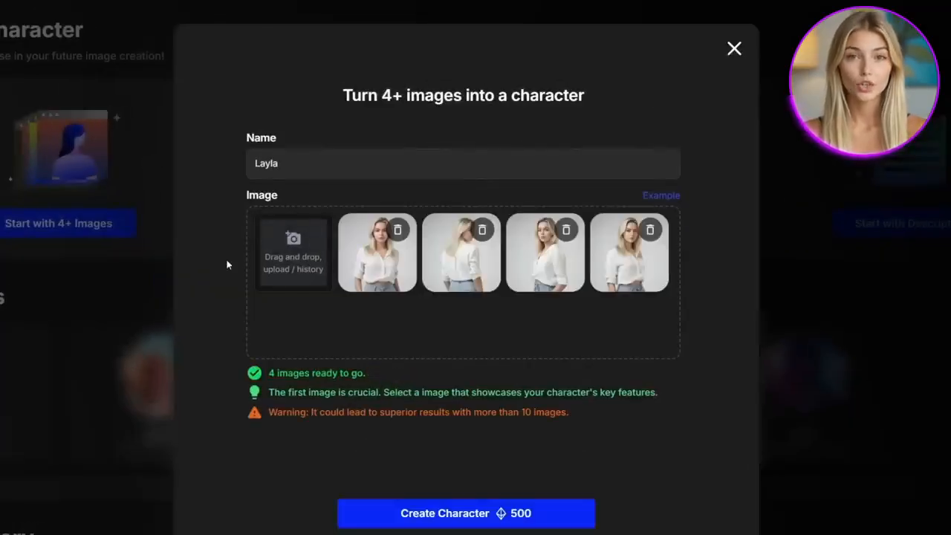
left_click(466, 513)
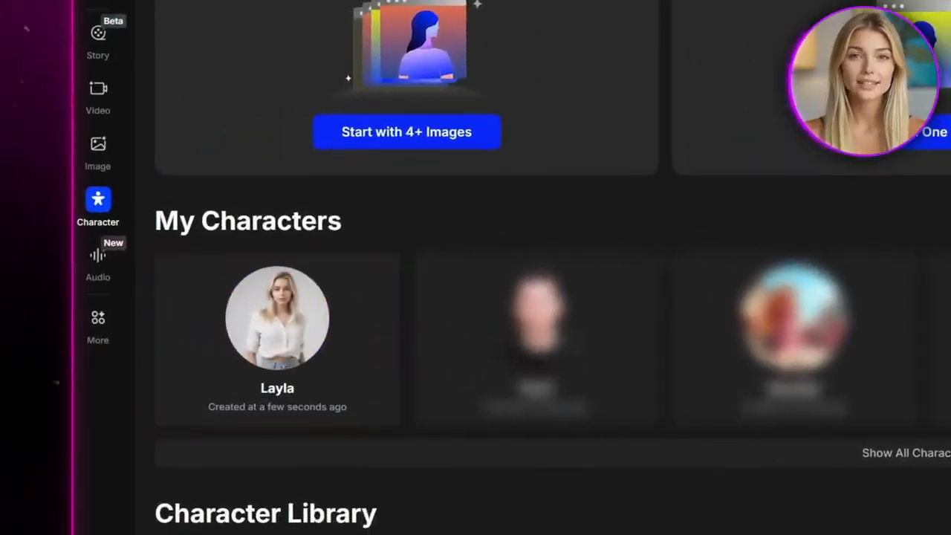
Open Layla for prompt-based creation and prompt her sitting at a cozy modern coffee table with a latte-art cup, warm natural daylight, candid influencer-style photo, soft background
left_click(279, 318)
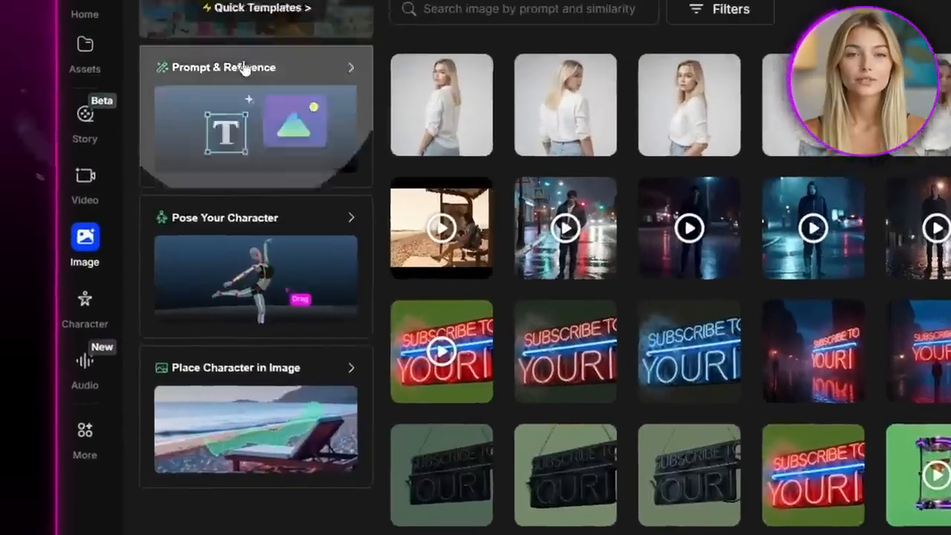
left_click(437, 23)
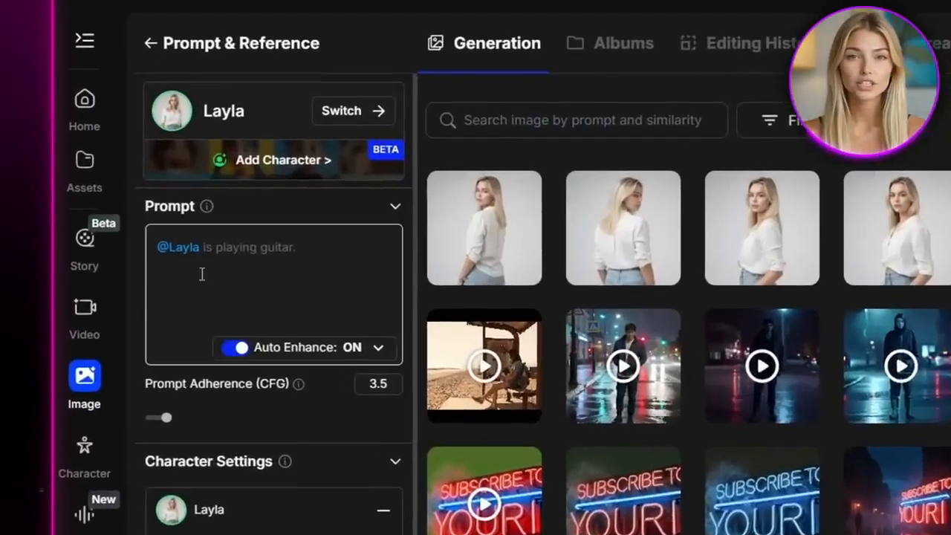
left_click(234, 251)
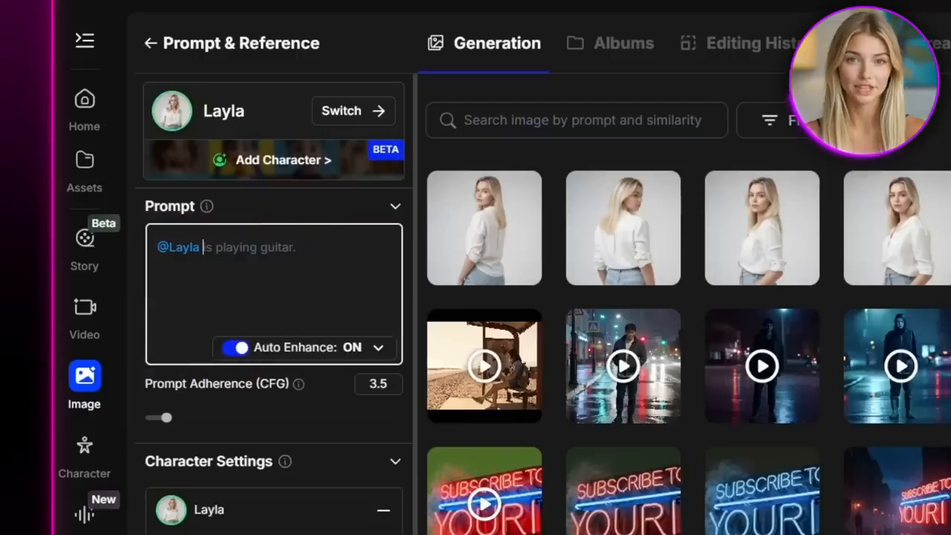
type("is sitting at a cozy modern coffe")
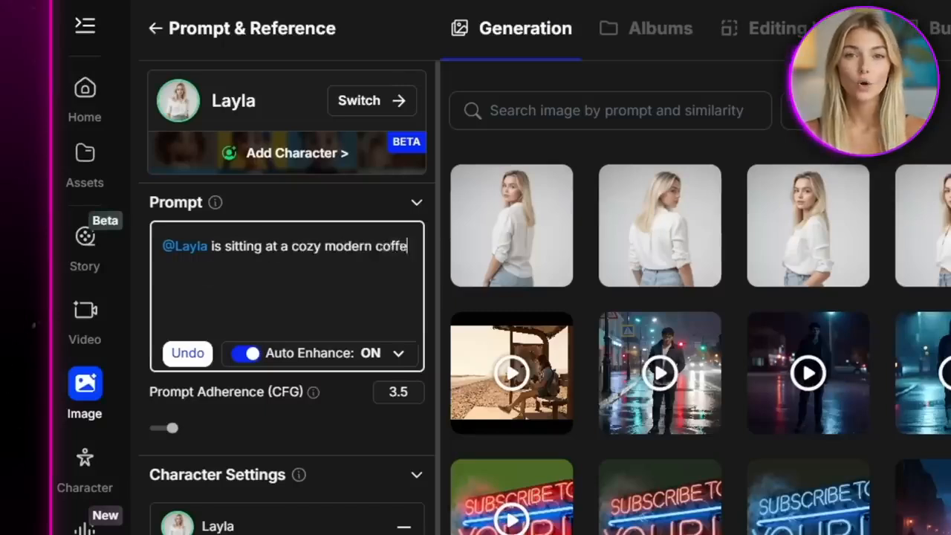
type(" table")
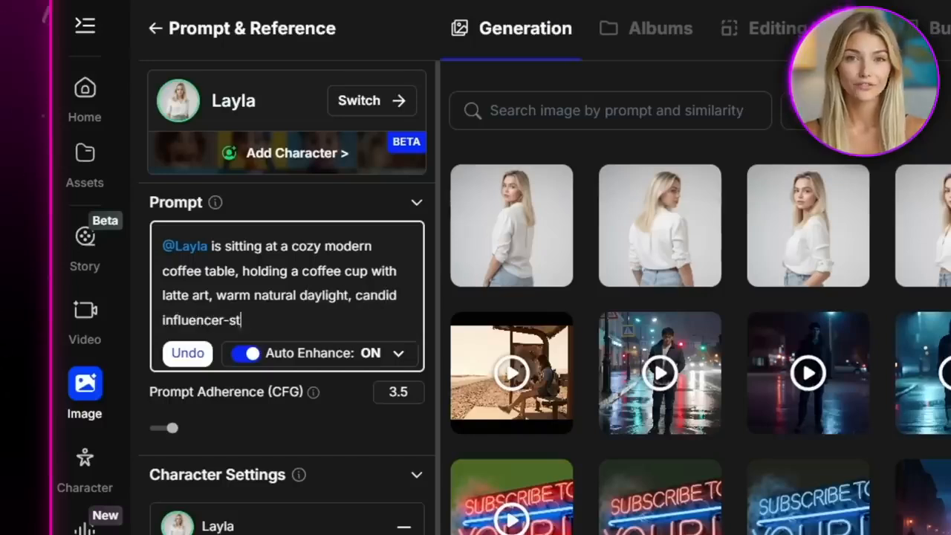
type("to, soft background")
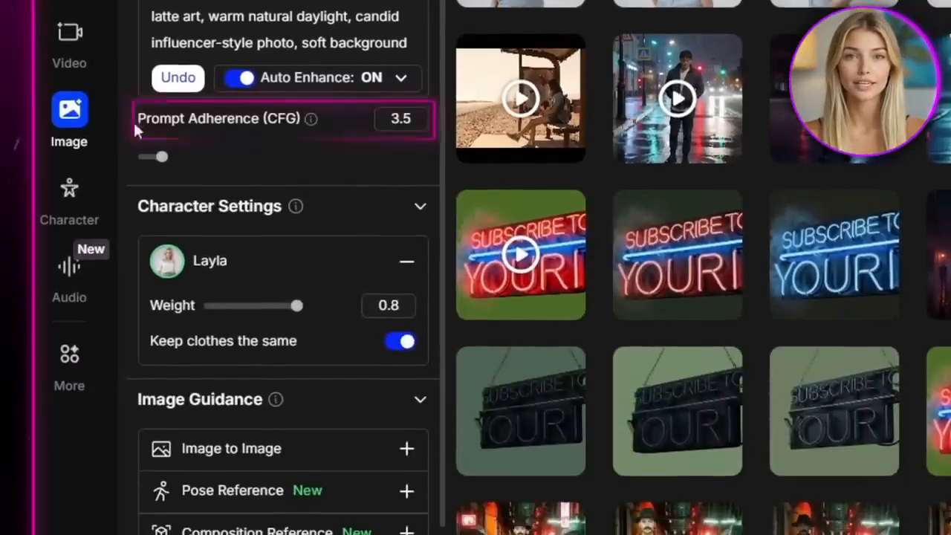
Set Prompt Adherence (CFG) to 5 and turn off keeping the clothes the same, with Layla's character weight at 0.8
mouse_move(306, 127)
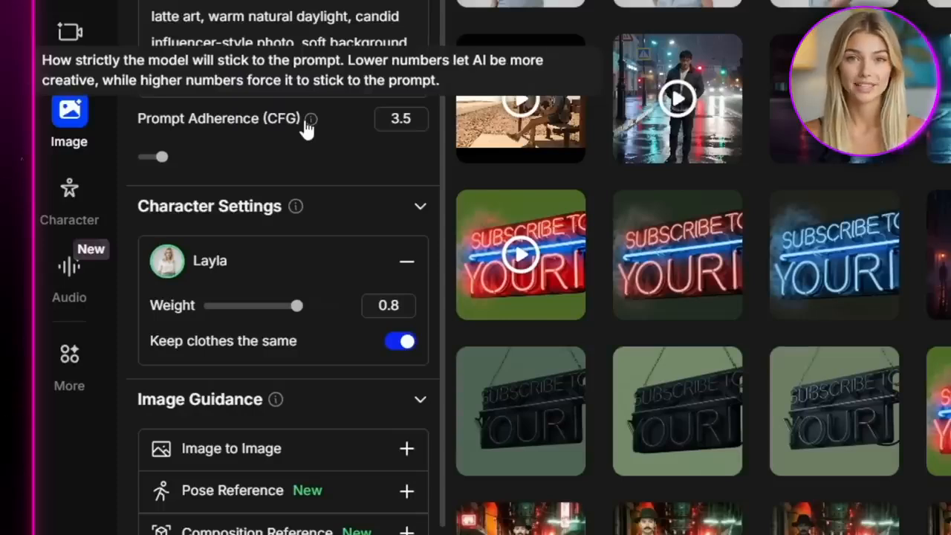
left_click_drag(164, 162, 184, 160)
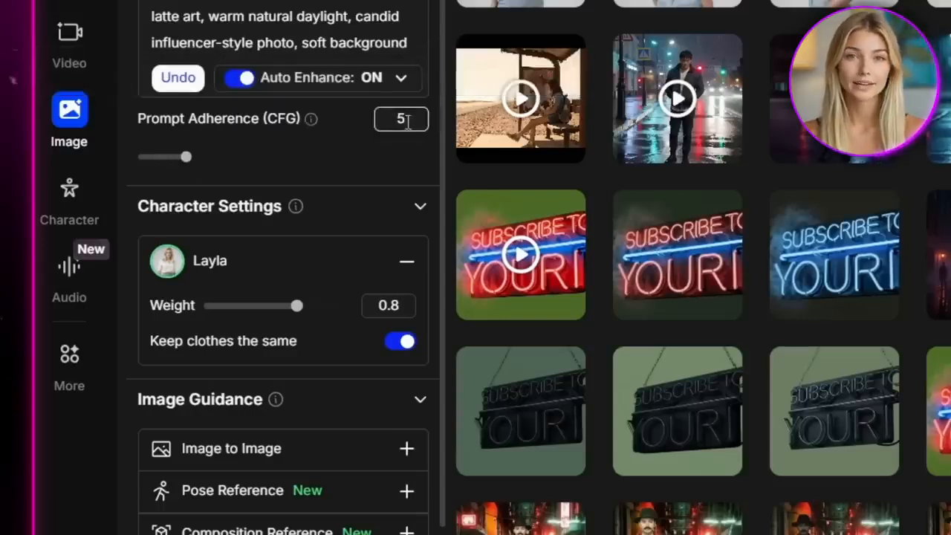
mouse_move(310, 128)
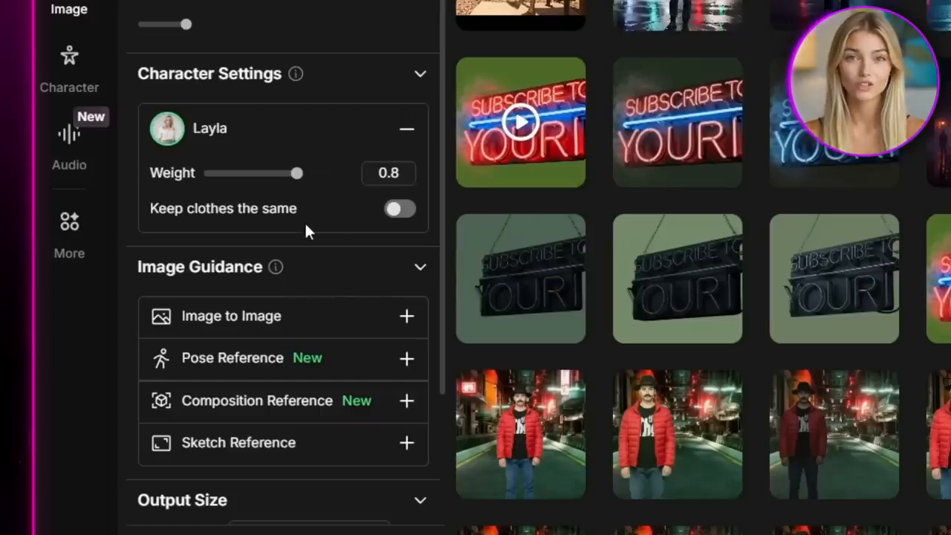
mouse_move(297, 178)
left_mouse_down()
mouse_move(270, 187)
mouse_move(334, 193)
mouse_move(301, 192)
left_mouse_up()
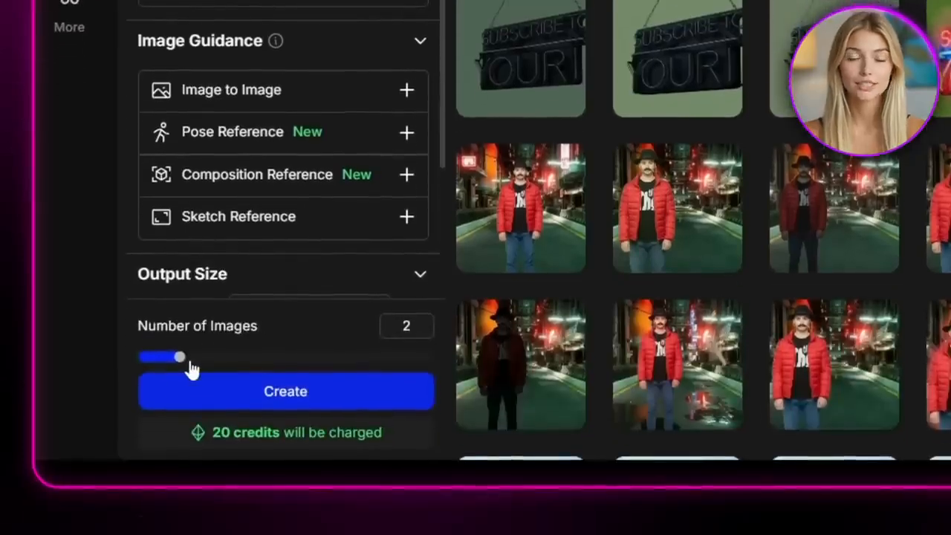
Set the number of images to 3, then generate and browse the coffee table pictures of Layla
left_click_drag(189, 364, 223, 363)
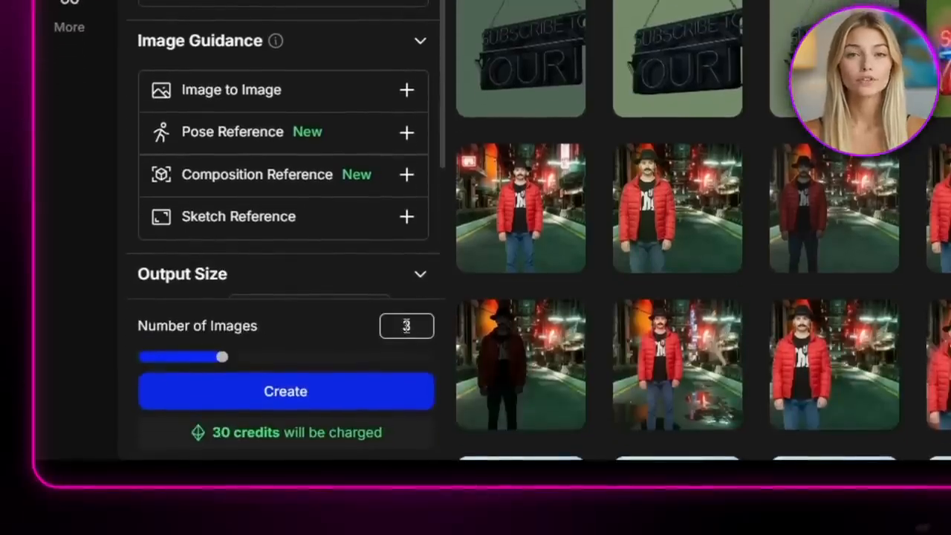
scroll(342, 357, "down", 2)
left_click(273, 382)
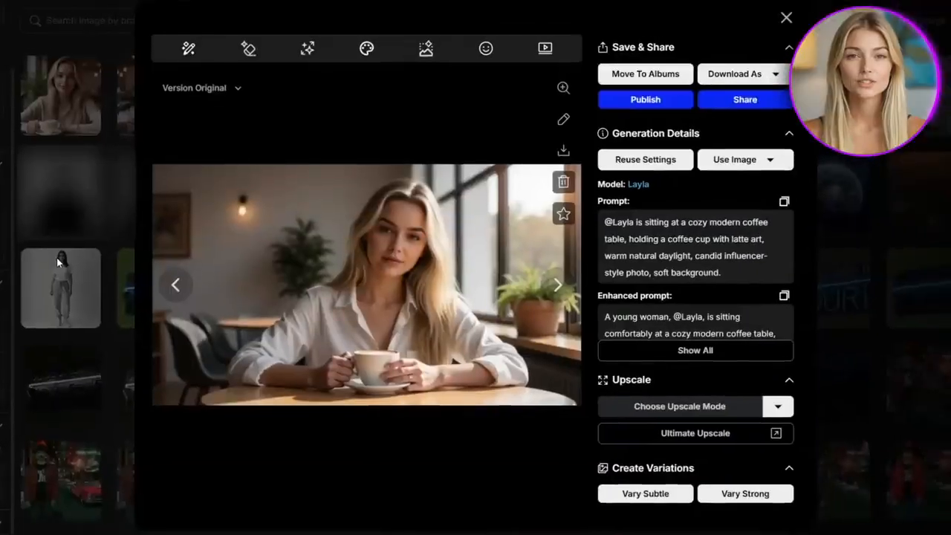
left_click(171, 283)
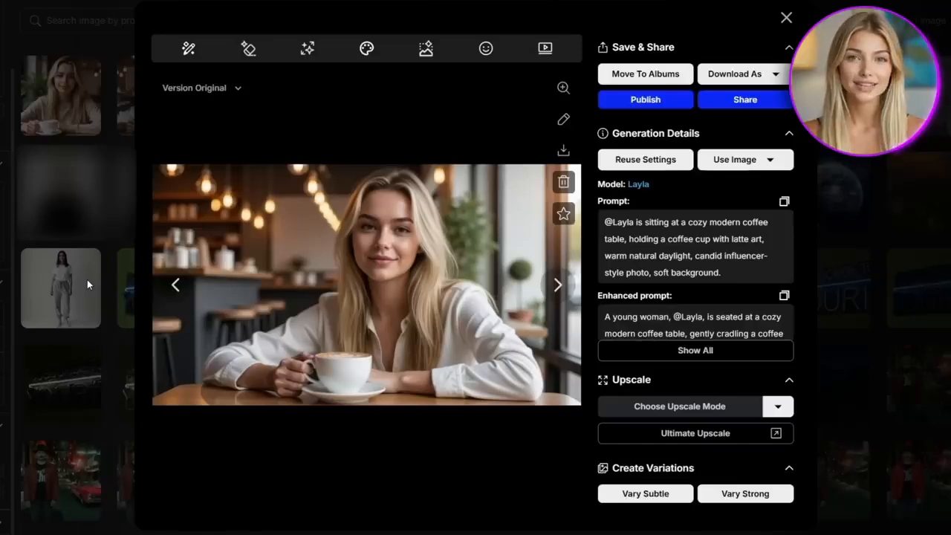
left_click(172, 281)
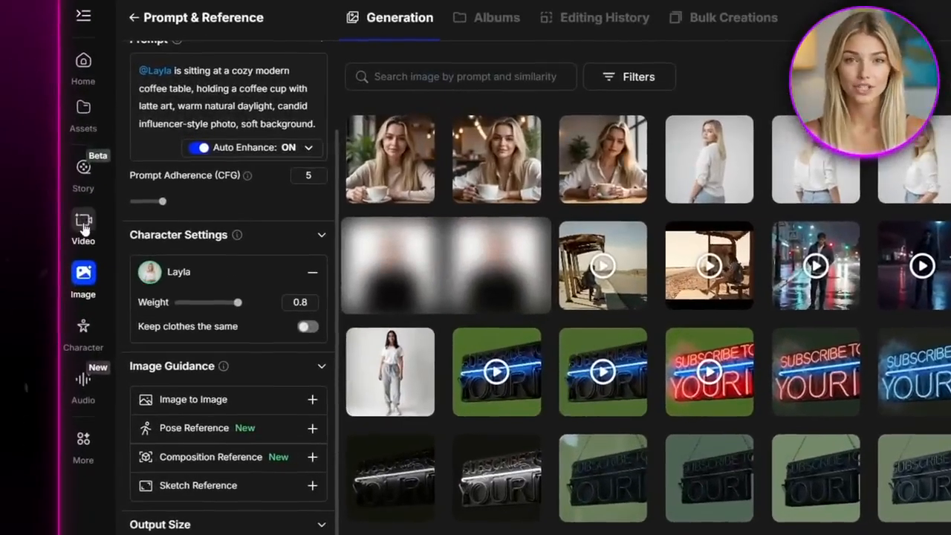
Switch to image-to-video creation and choose Veo3 as the video model
left_click(83, 223)
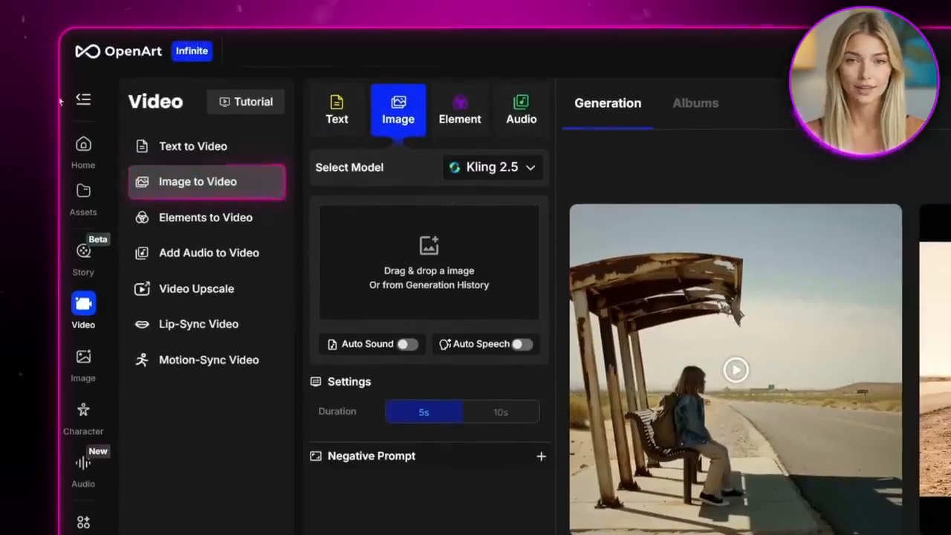
left_click(83, 15)
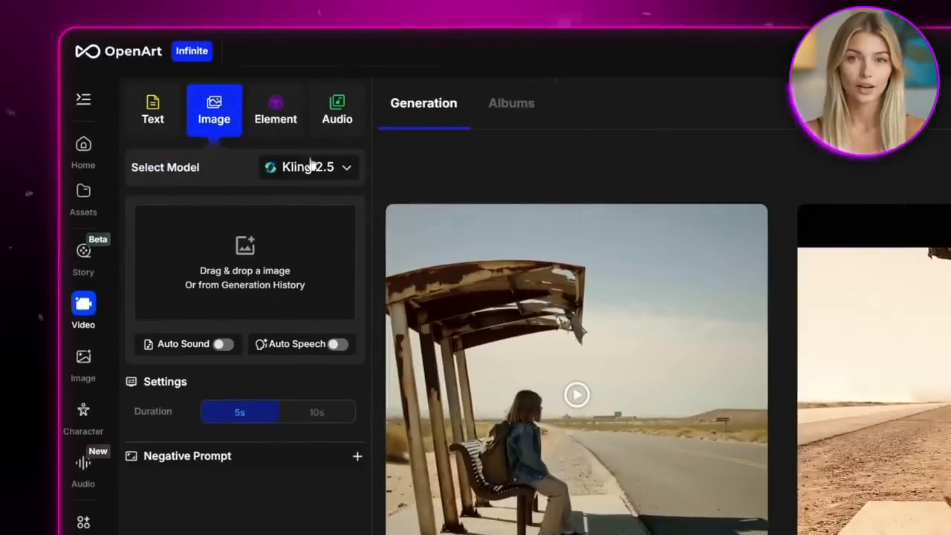
left_click(311, 167)
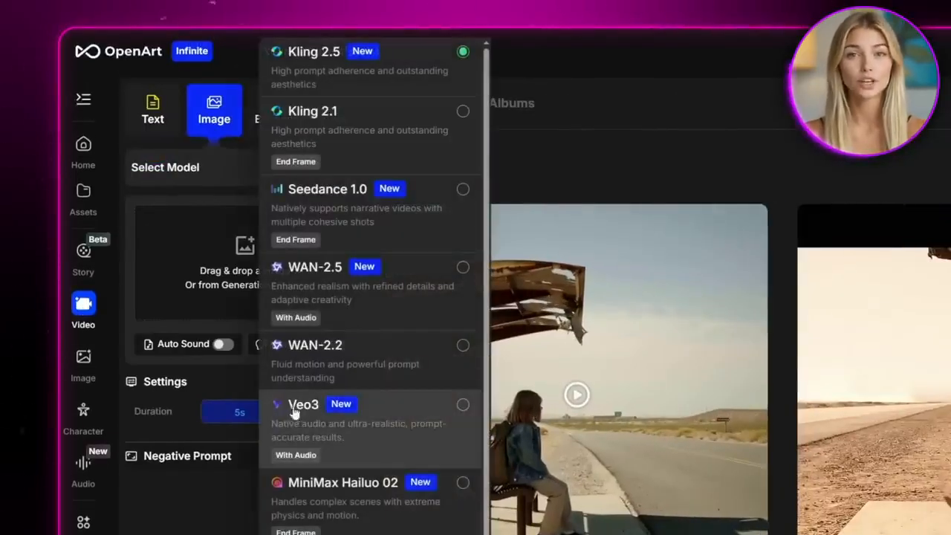
left_click(462, 408)
Animate the coffee table image from history at 1080p in Normal mode, prompting a slow sip, a soft smile out the window, rising steam and blurred people
left_click(238, 263)
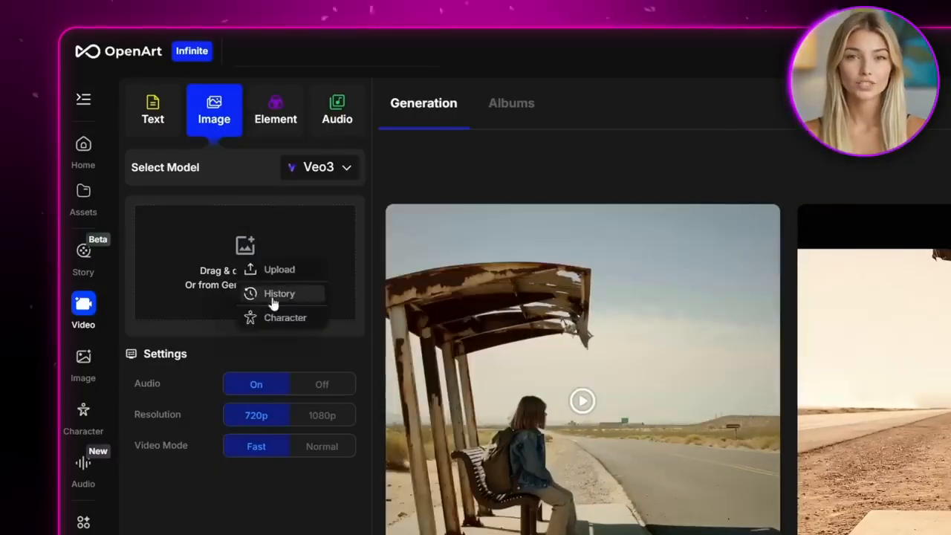
left_click(272, 294)
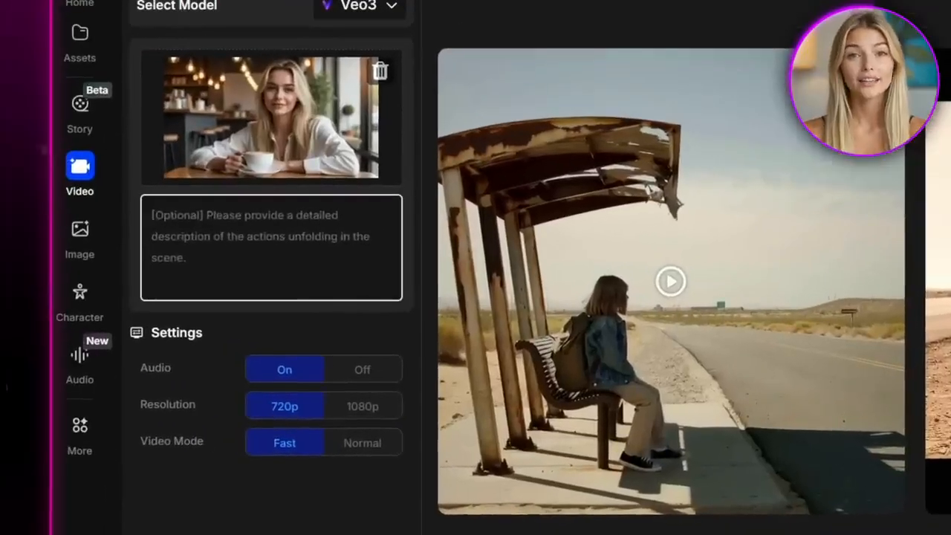
type("Using the reference image, animate her lifting")
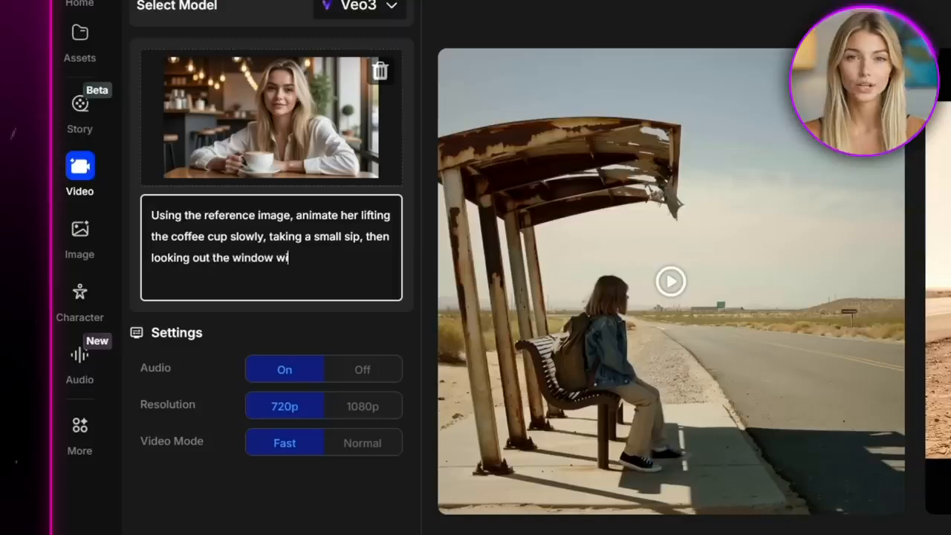
type("team rises from t")
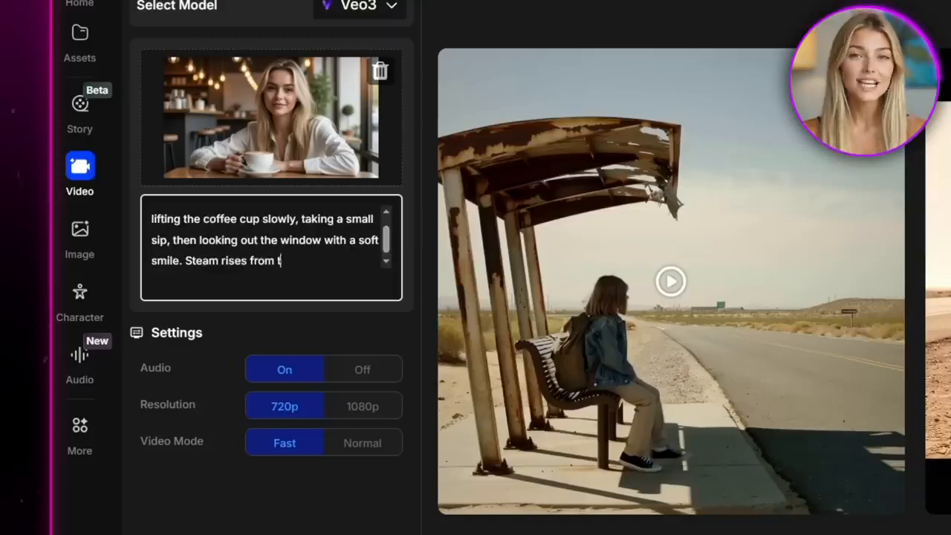
type("he cup, light reflections shift on the window, and ")
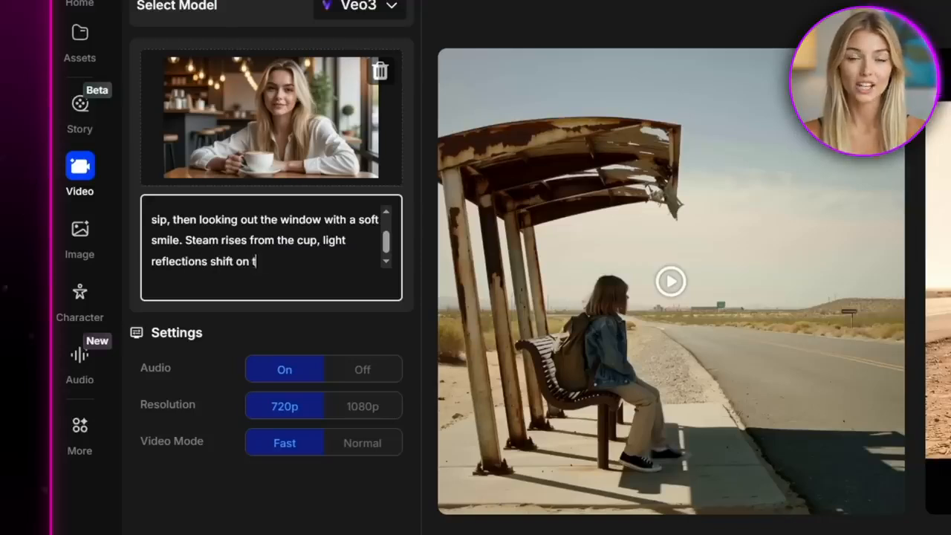
type("people blur by in the background to add life")
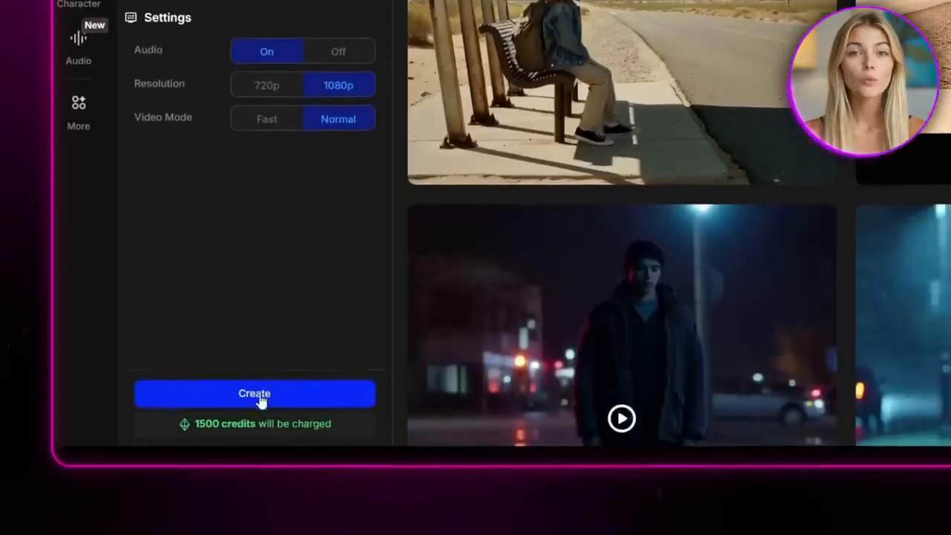
left_click(261, 401)
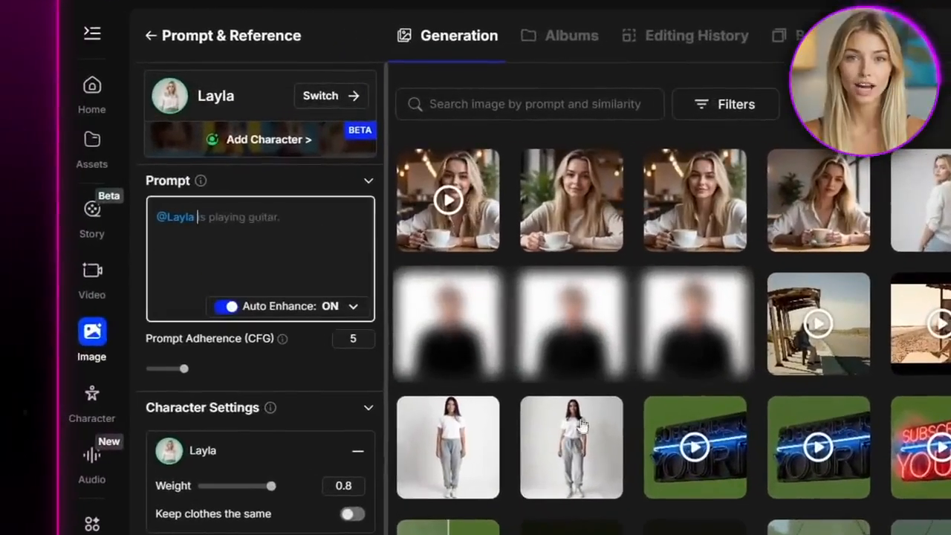
Prompt Layla on a treadmill at a gym, sporty leggings and crop top outfit, holding a water bottle, bright fitness studio lighting, influencer workout snapshot
type("on a treadmill at a gym, sporty")
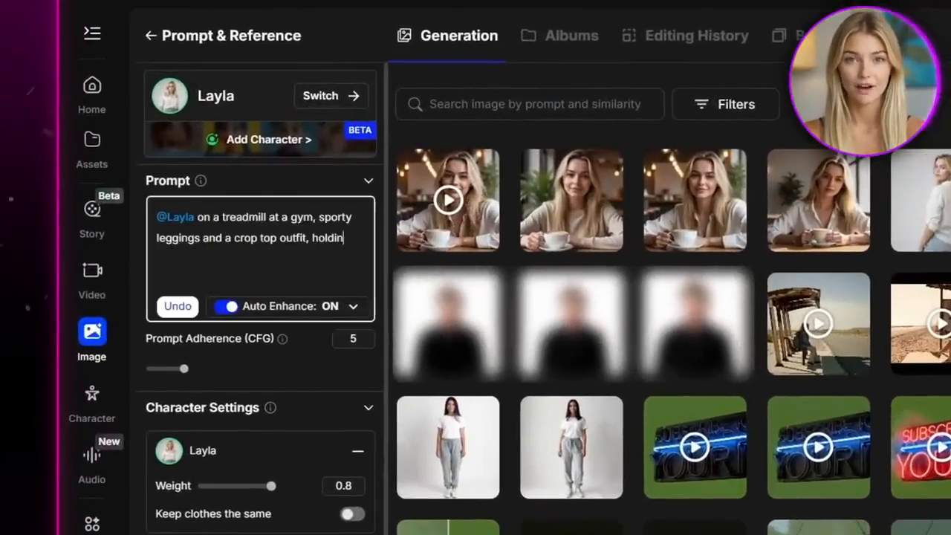
type(" bottle, bright fitness studio lighting, influencer workout snapshot.")
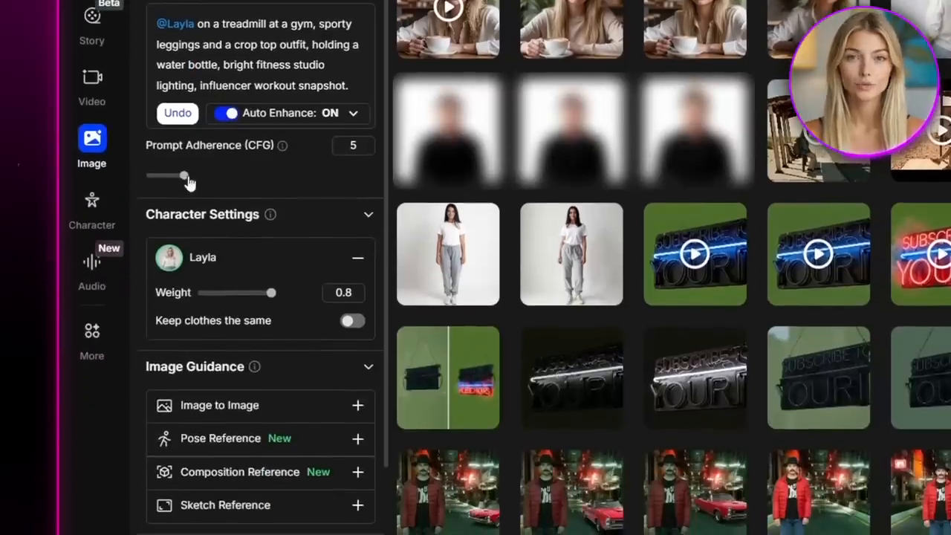
Set Prompt Adherence (CFG) to 6, then generate and browse the gym treadmill pictures of Layla
left_click_drag(188, 178, 196, 176)
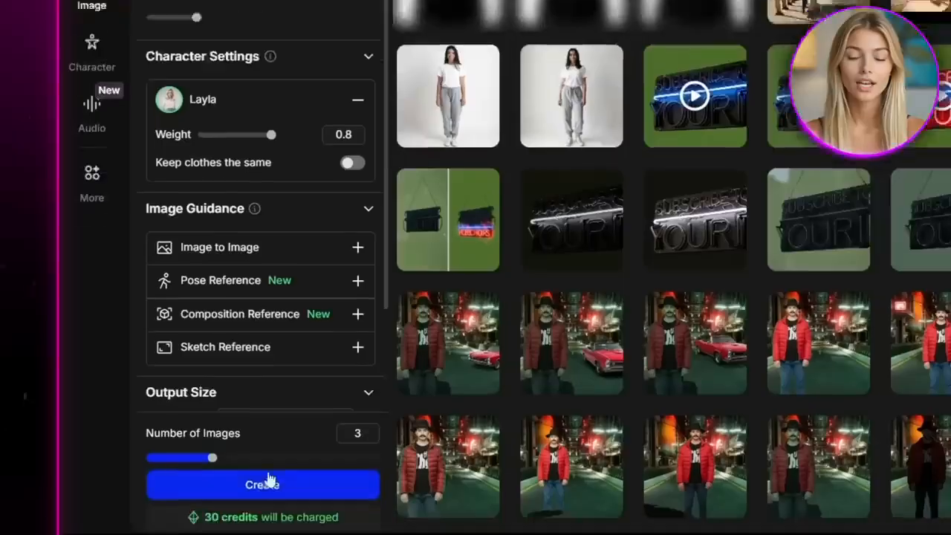
left_click(263, 394)
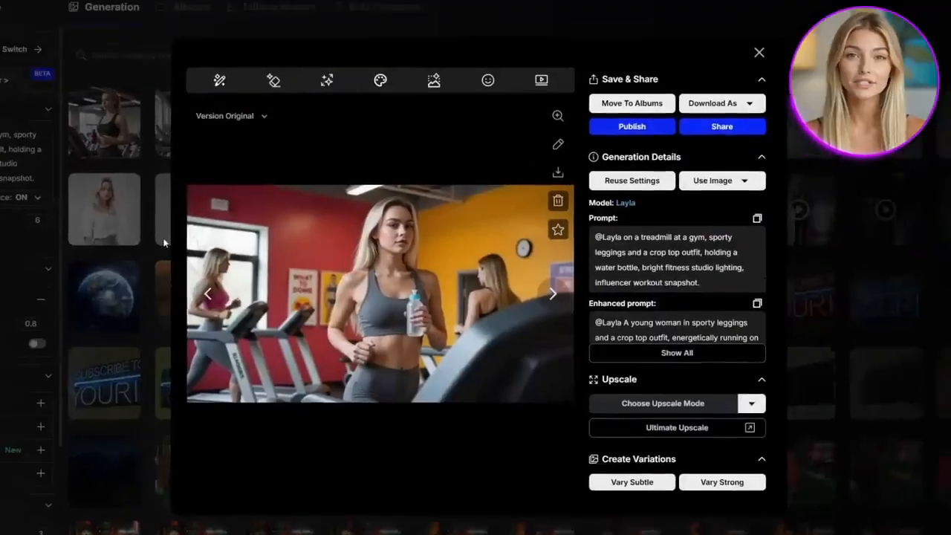
left_click(206, 292)
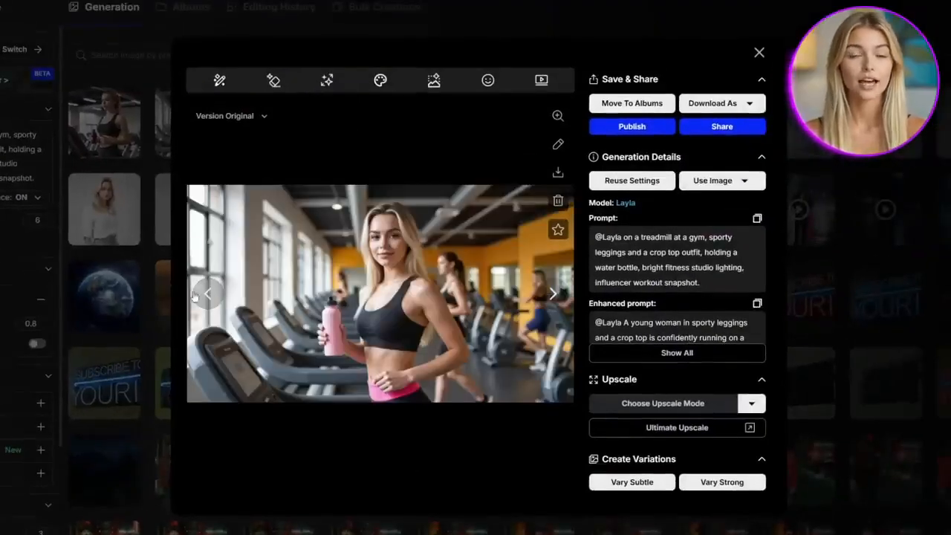
left_click(176, 296)
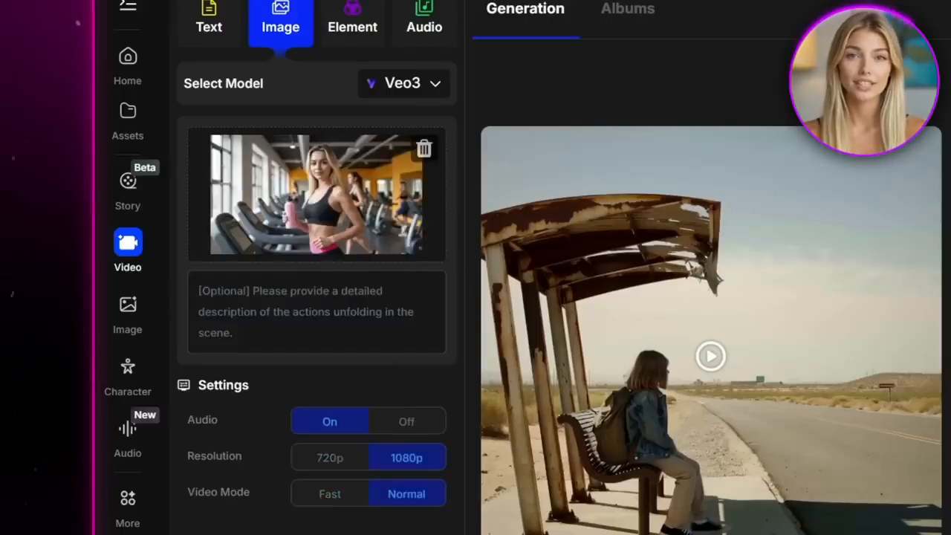
Prompt the gym video with a fit young woman jogging lightly, pink water bottle shaking slightly, clear realistic face, natural expressions, smooth motion and bouncing blonde hair
left_click(316, 311)
type("A fit young woman jogs lightly on a treadmill.")
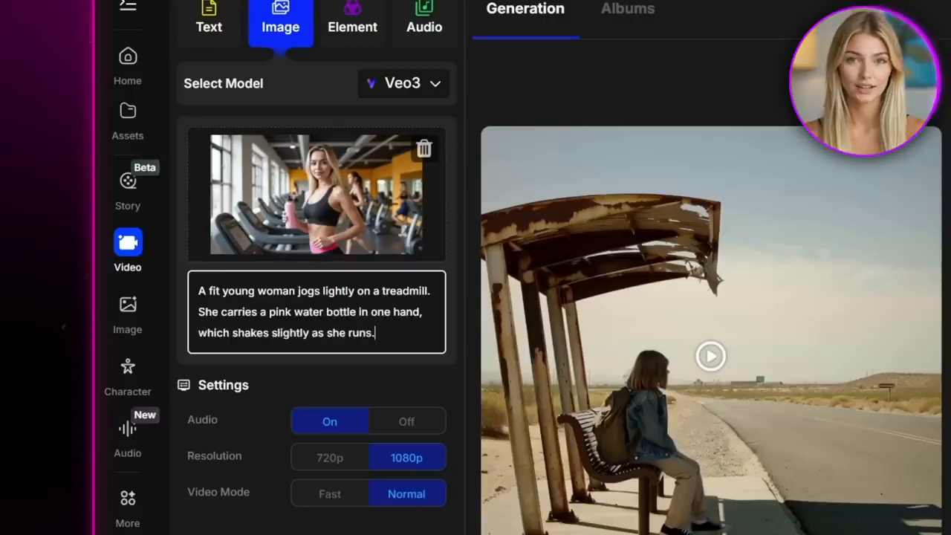
type("face remains clear, realistic, and consistently detailed, with natural expressions and smooth motio")
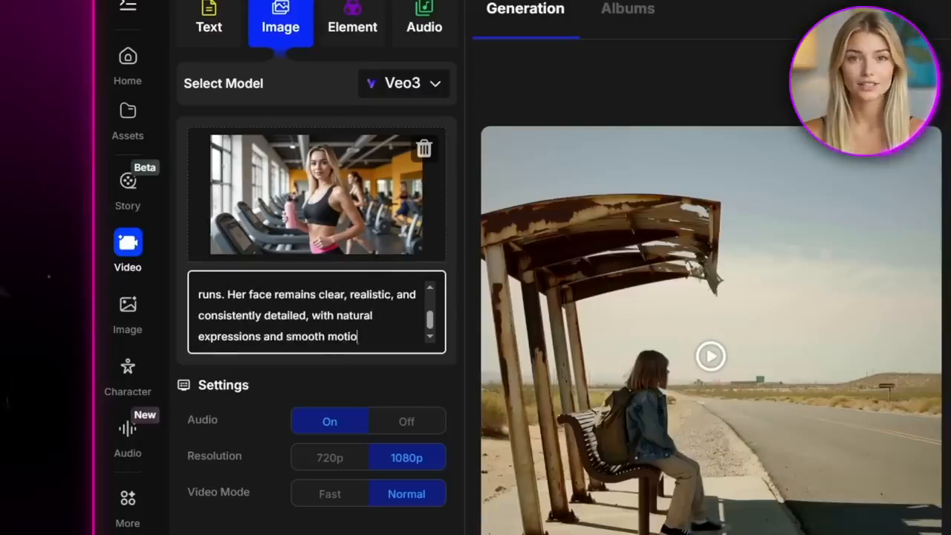
type("n. Her loose blonde hair bo")
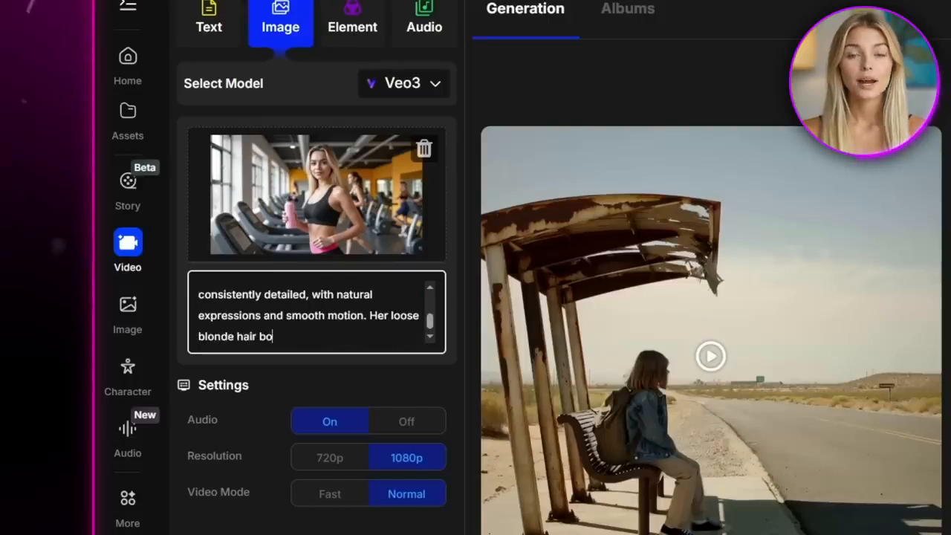
type("unces naturally with her movement, and she")
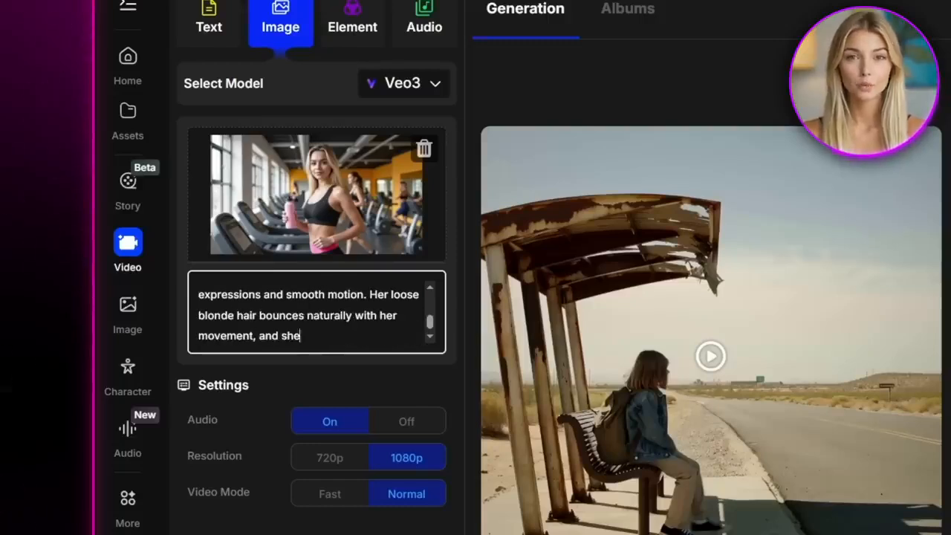
type(" occasionally brushes it back w")
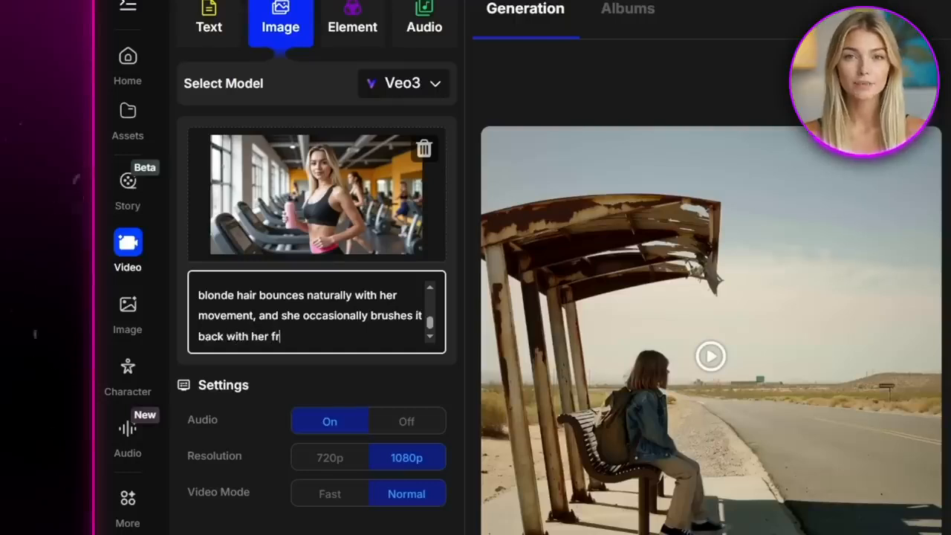
type("ith her free hand. The treadmill belt")
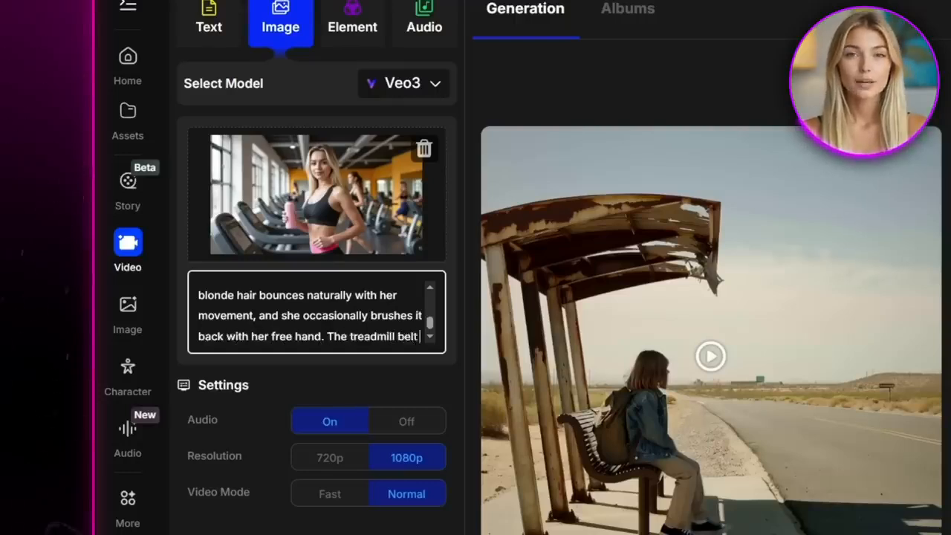
type(" moves steadily beneath her feet, while")
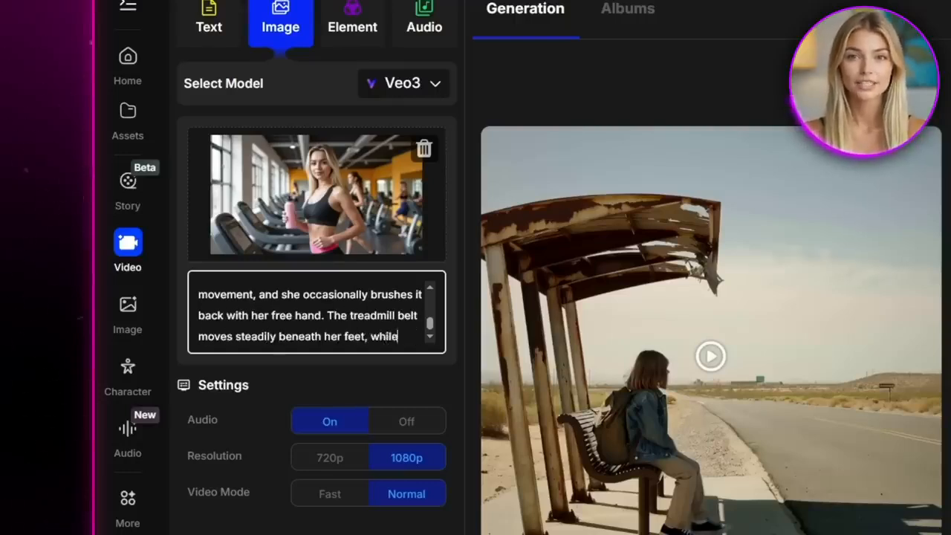
type(" other gym-goers are blurred in the b")
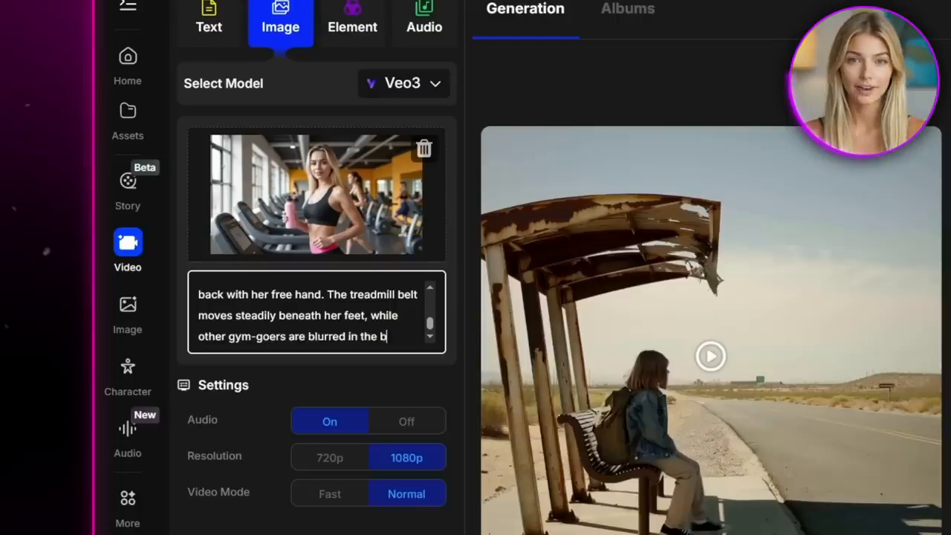
type("ackground, emphasizing her focus and en")
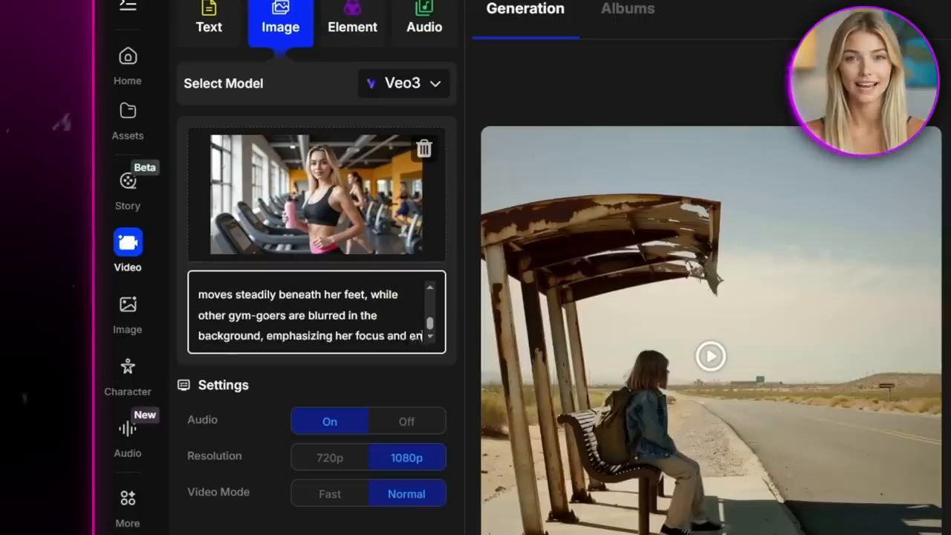
type("ergy.")
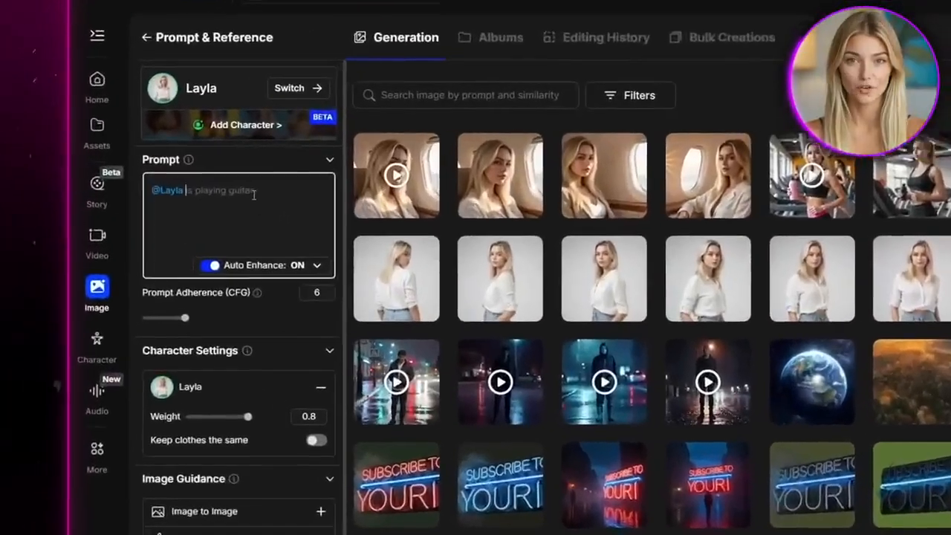
Generate images of Layla in a playful Halloween witch costume, standing outside at night with glowing pumpkins, cinematic lighting, festive influencer portrait
type("in a playful Halloween costume")
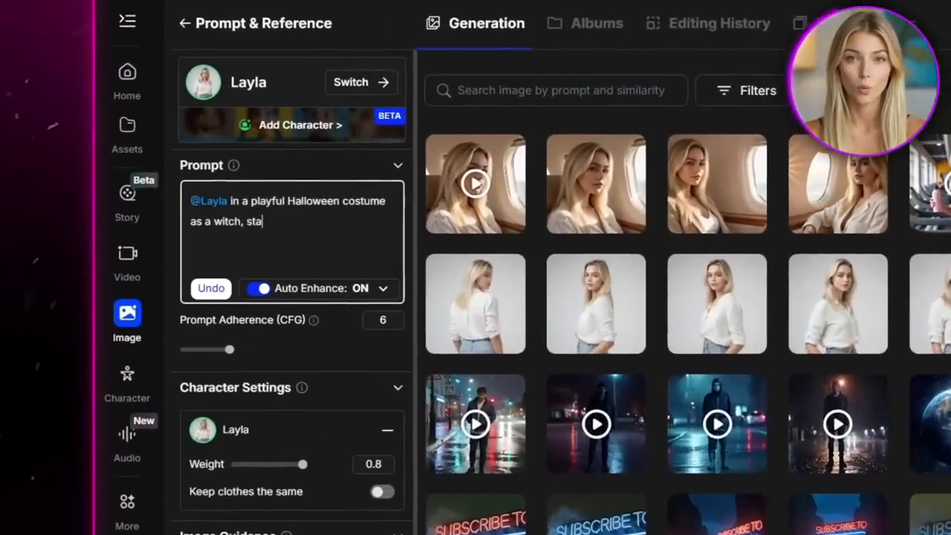
type("side at night with glowing pumpkins, cinematic lighting,")
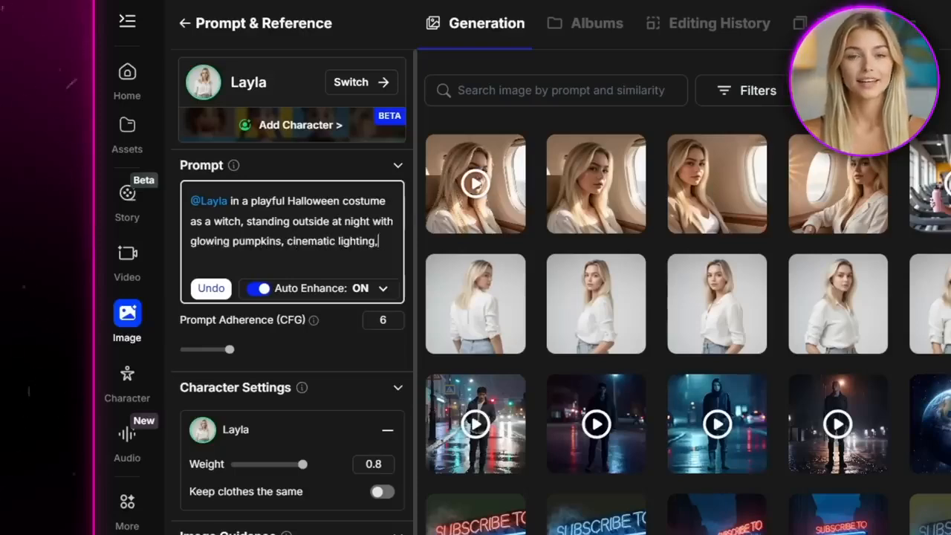
type("ait.")
key("Return")
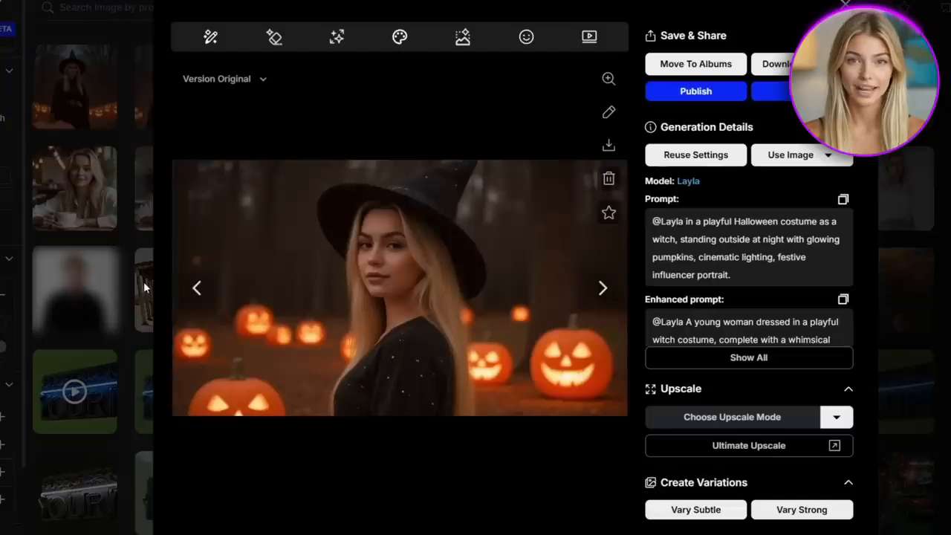
Browse the generated Halloween witch pictures of Layla
left_click(196, 287)
left_click(190, 294)
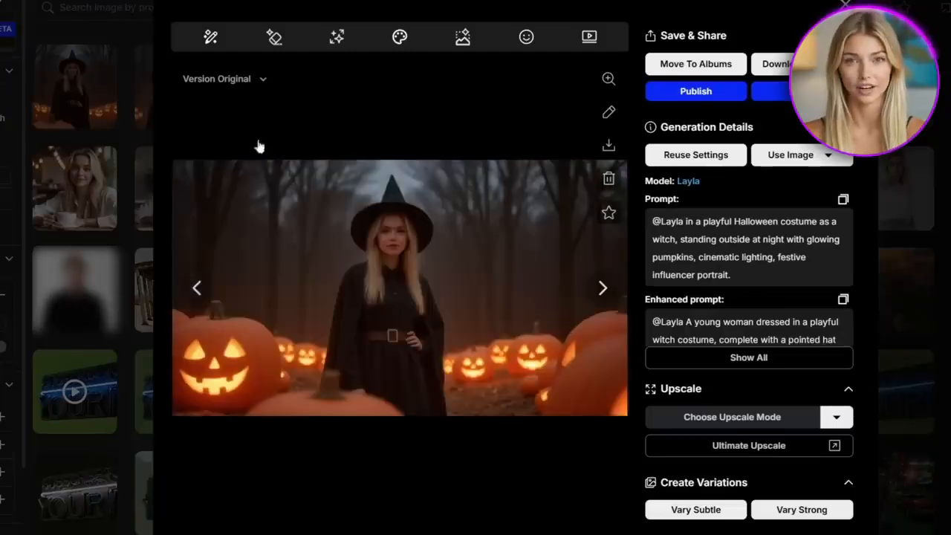
left_click(194, 289)
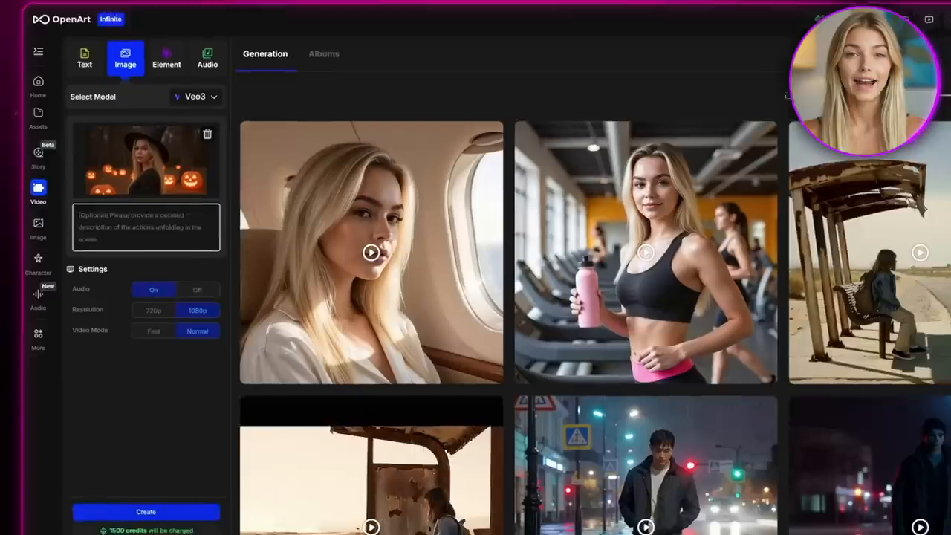
Prompt the witch video with her adjusting her hat, waving at the camera, pumpkin candlelight flickering and soft mist drifting naturally in the background
type("Ani")
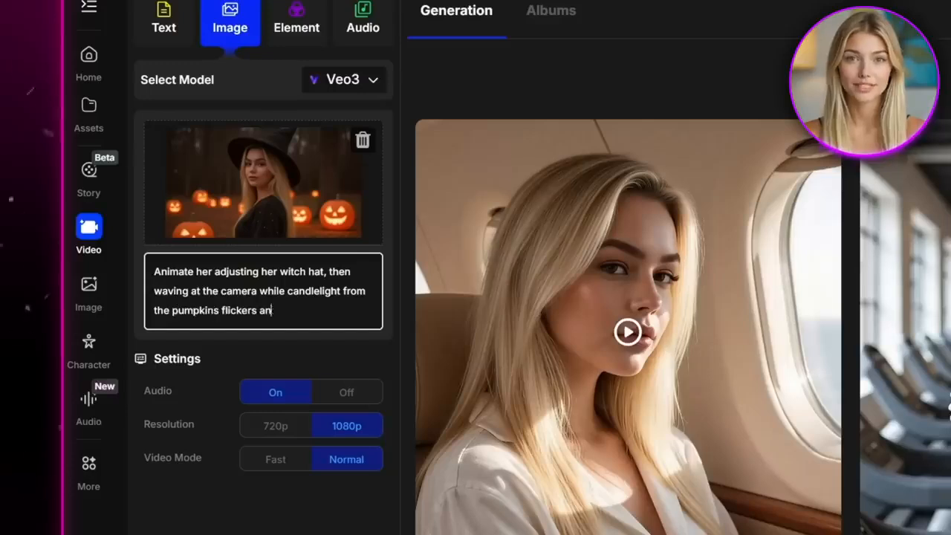
type("naturally in the b")
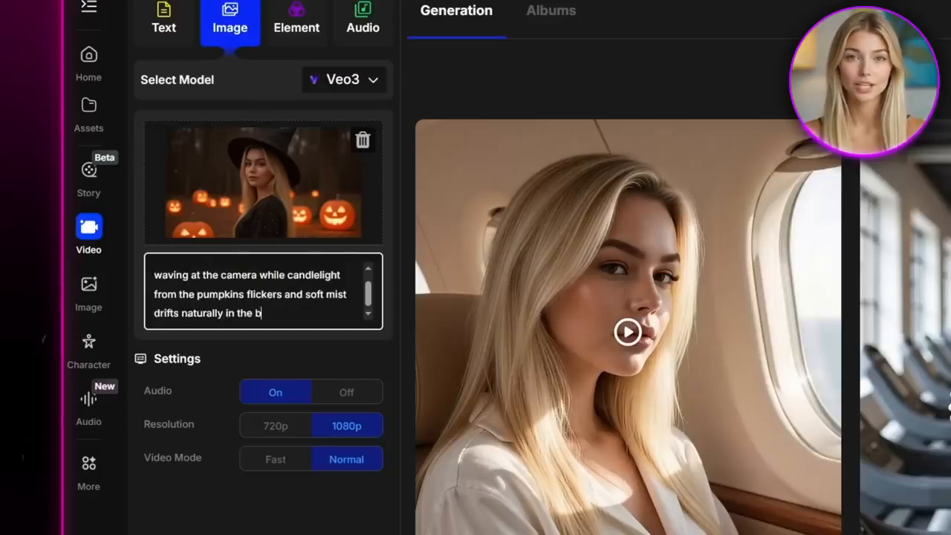
type("ackground, creating a cinematic Hal")
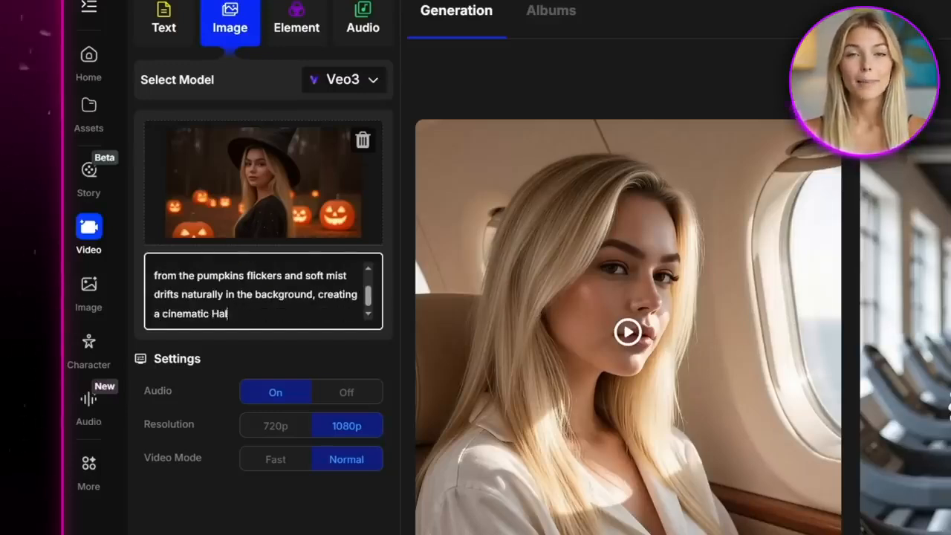